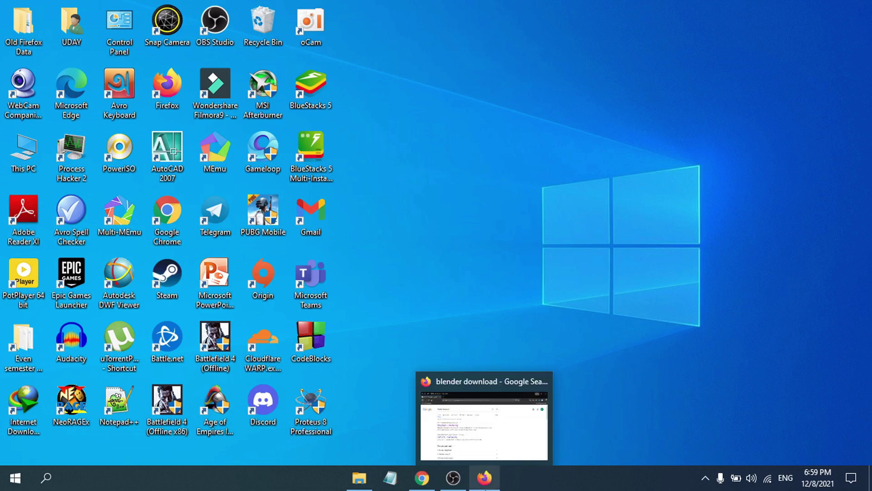
# Step: Bring Firefox with the Google 'blender download' results back to the front
pyautogui.click(484, 479)
pyautogui.moveTo(212, 118)
pyautogui.mouseDown()
pyautogui.moveTo(114, 117)
pyautogui.moveTo(202, 123)
pyautogui.mouseUp()
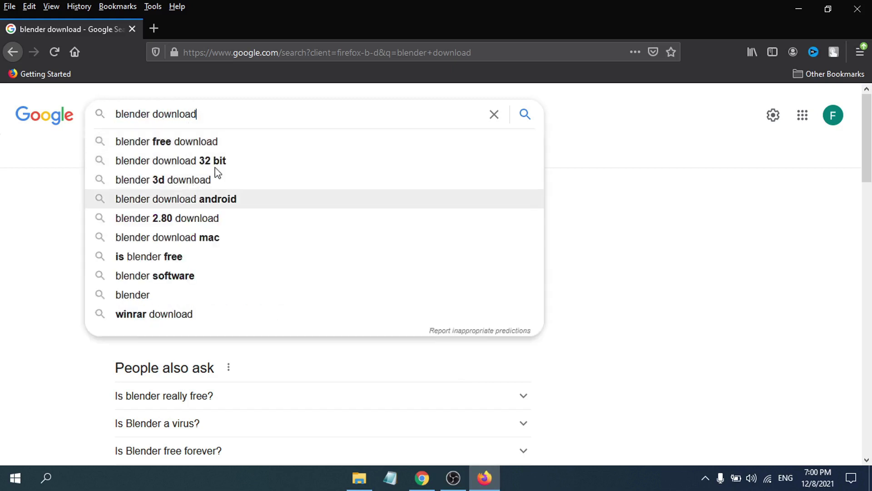
# Step: Open the 'Download — blender.org' search result
pyautogui.click(111, 93)
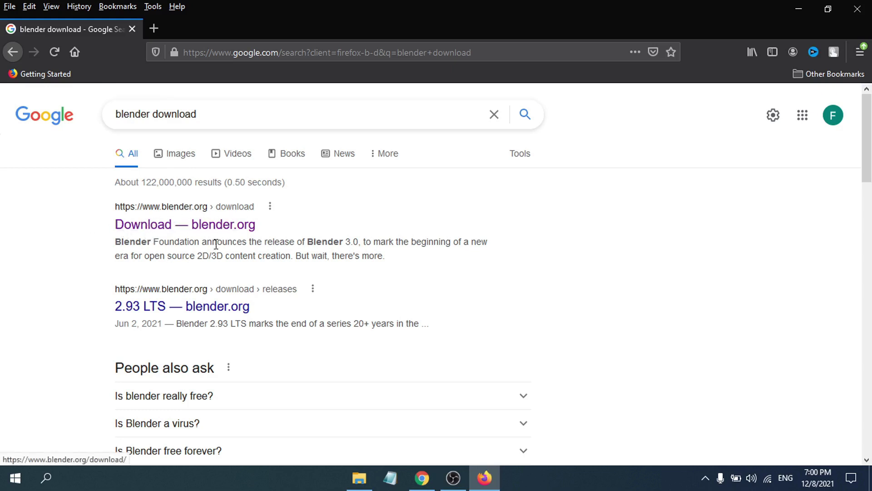
pyautogui.click(186, 225)
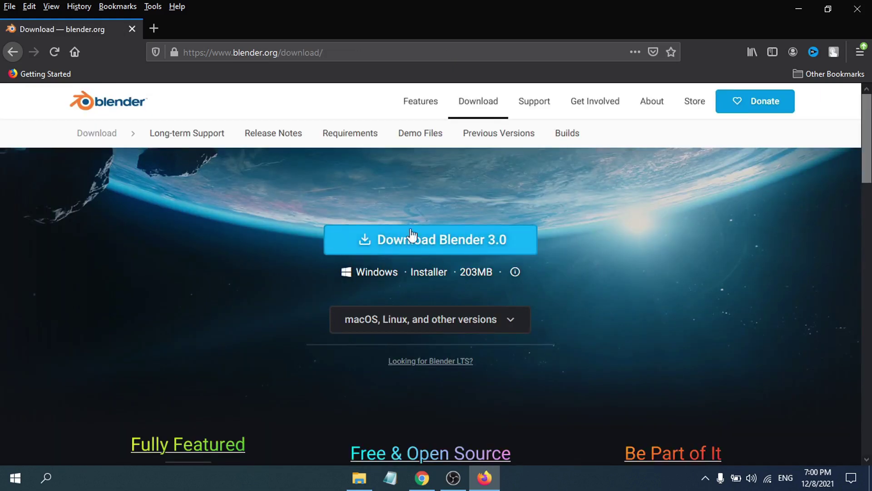
# Step: Review the other-platform versions, then download the Blender 3.0 Windows installer
pyautogui.scroll(-3, 481, 277)
pyautogui.scroll(3, 481, 277)
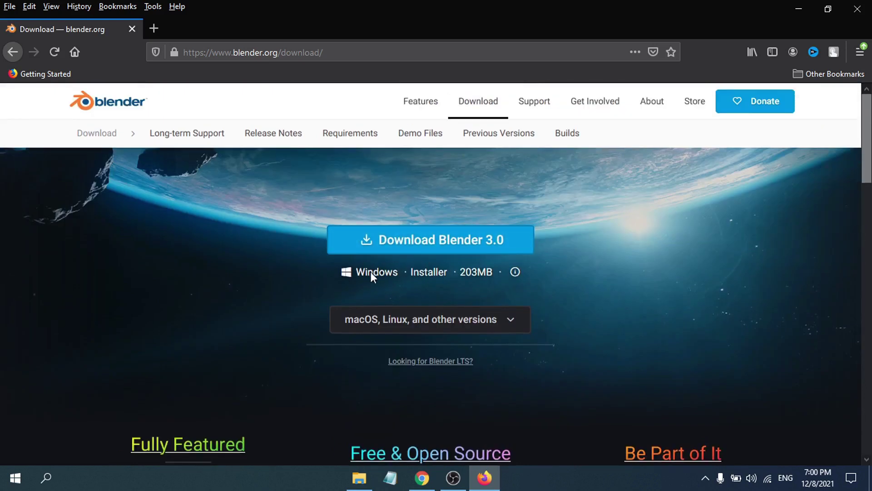
pyautogui.click(435, 323)
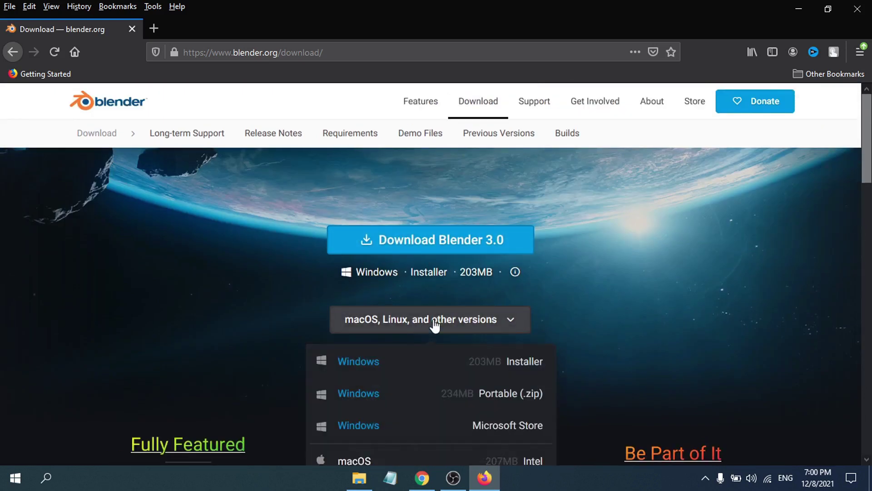
pyautogui.scroll(-4, 422, 377)
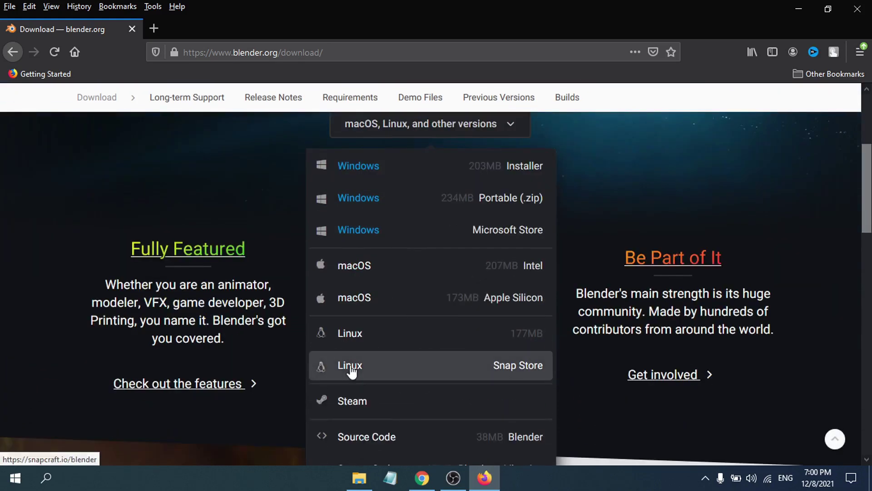
pyautogui.scroll(-2, 359, 364)
pyautogui.scroll(5, 368, 364)
pyautogui.scroll(1, 386, 363)
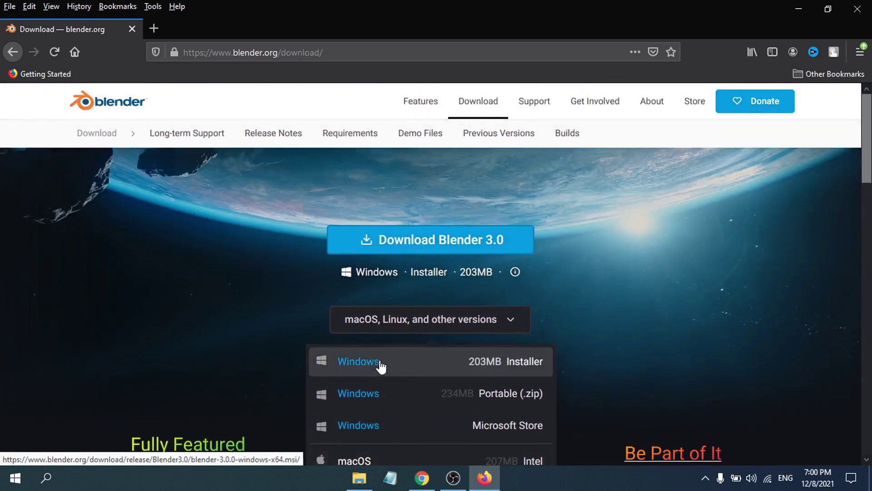
pyautogui.click(459, 324)
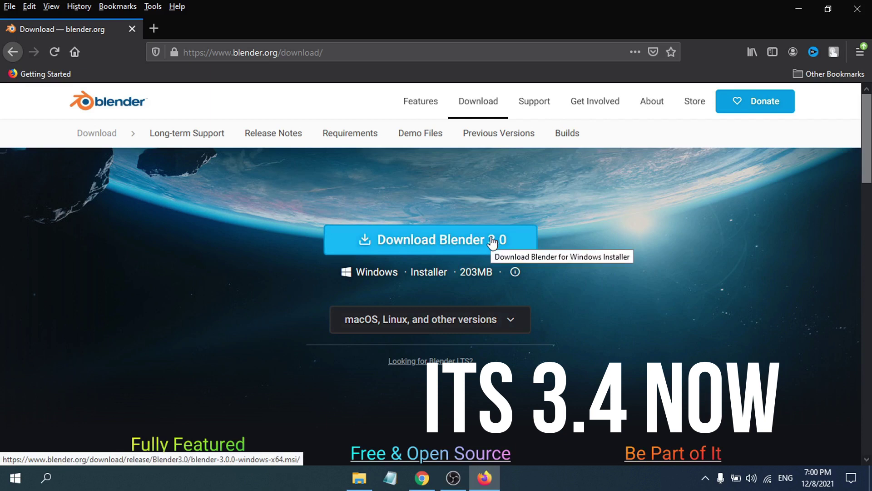
pyautogui.click(416, 248)
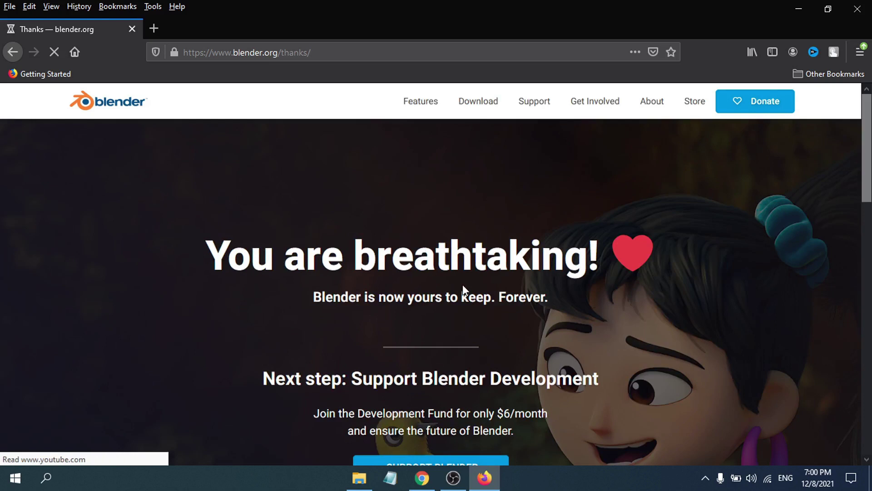
# Step: Choose Save File for the Blender installer download
pyautogui.scroll(-3, 463, 285)
pyautogui.scroll(2, 462, 285)
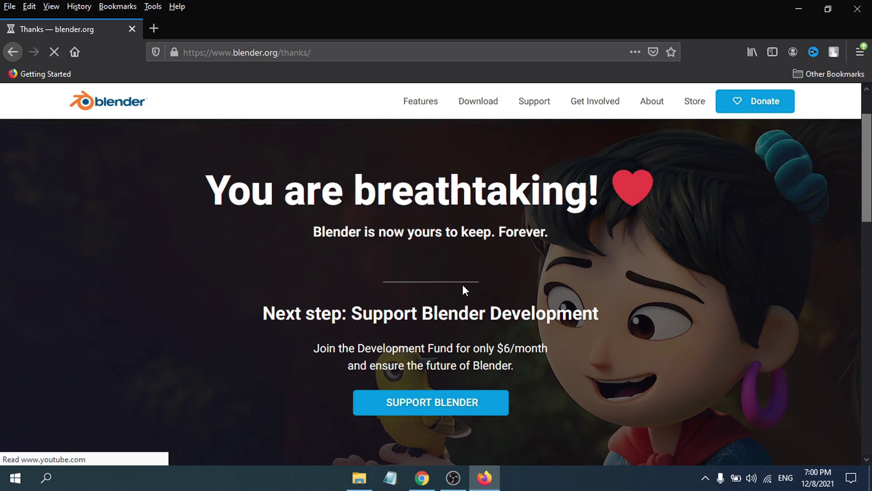
pyautogui.scroll(-3, 405, 300)
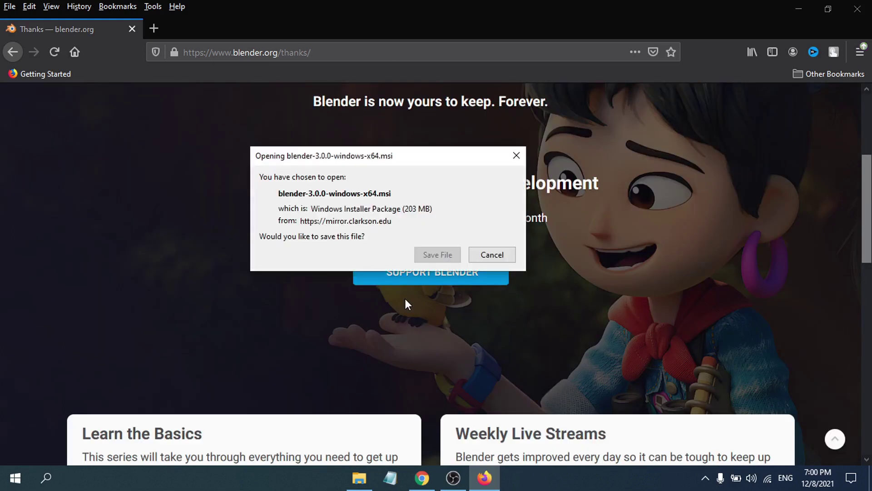
pyautogui.scroll(-1, 406, 304)
pyautogui.scroll(3, 405, 302)
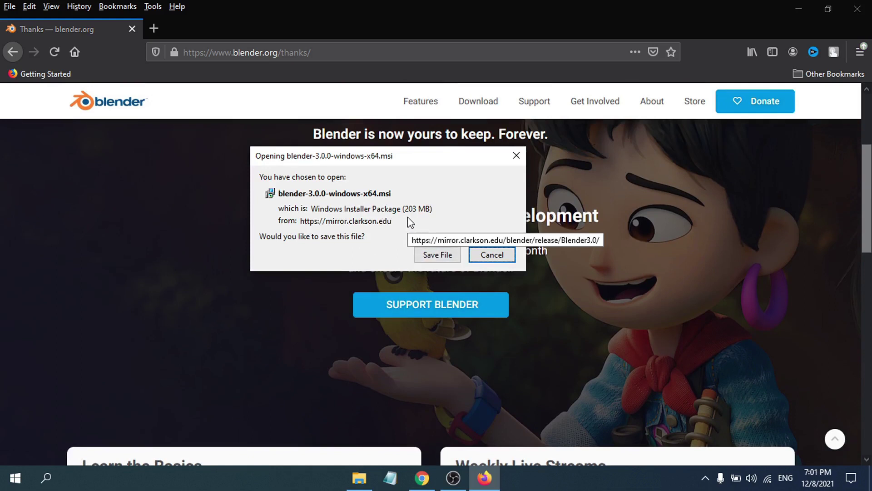
pyautogui.click(434, 255)
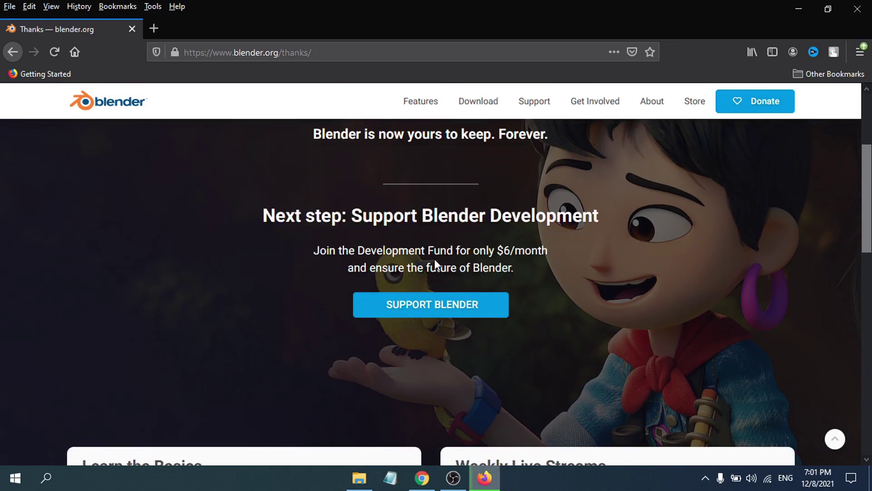
# Step: Cancel the Blender download and go to the Compressed folder holding blender-3.0.0-windows-x64.msi
pyautogui.click(728, 52)
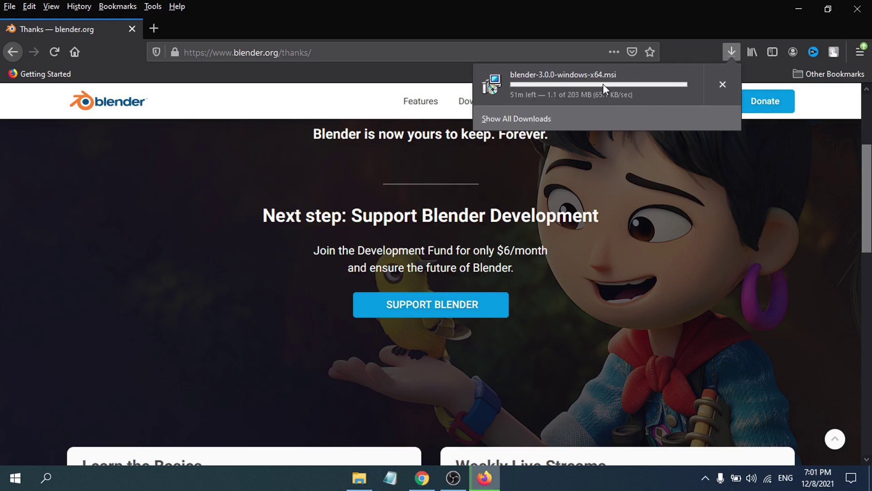
pyautogui.click(723, 86)
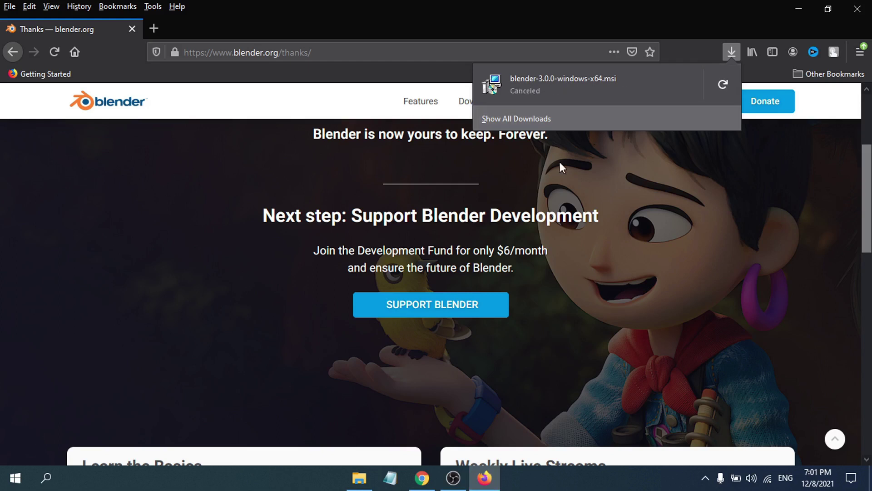
pyautogui.click(359, 477)
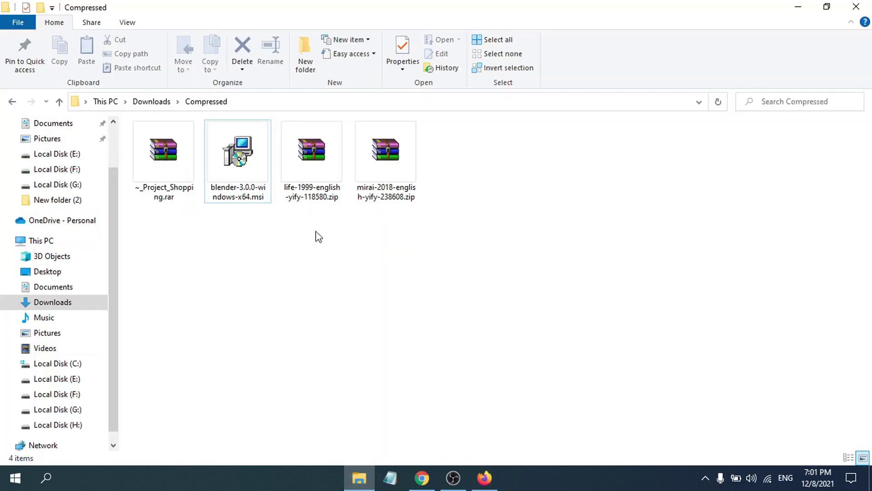
# Step: Run blender-3.0.0-windows-x64.msi past the security warning and minimize Explorer and Firefox
pyautogui.doubleClick(253, 163)
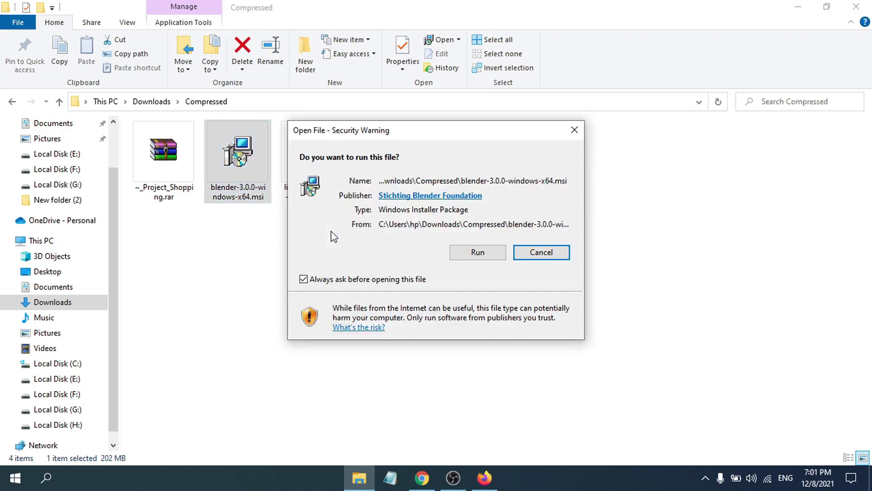
pyautogui.click(478, 253)
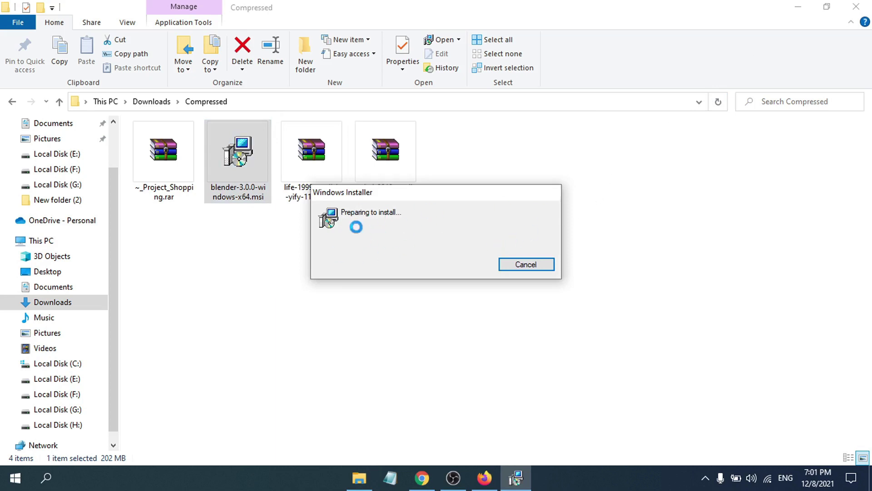
pyautogui.click(798, 7)
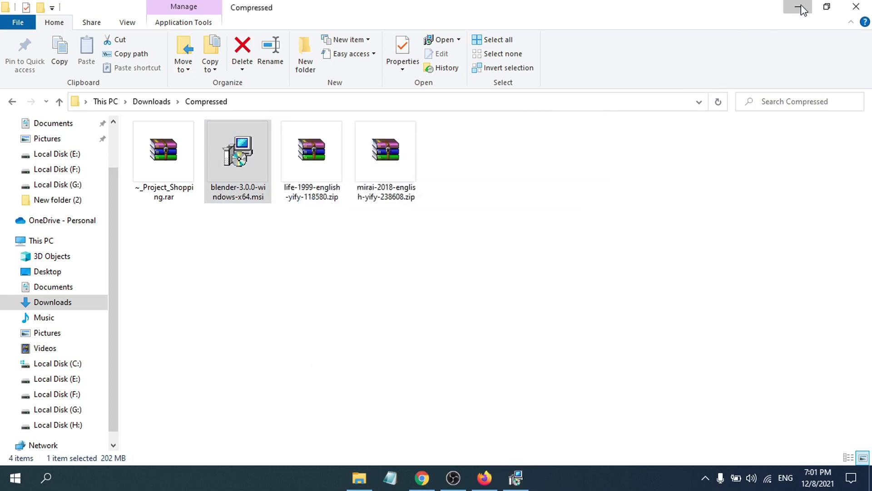
pyautogui.click(798, 7)
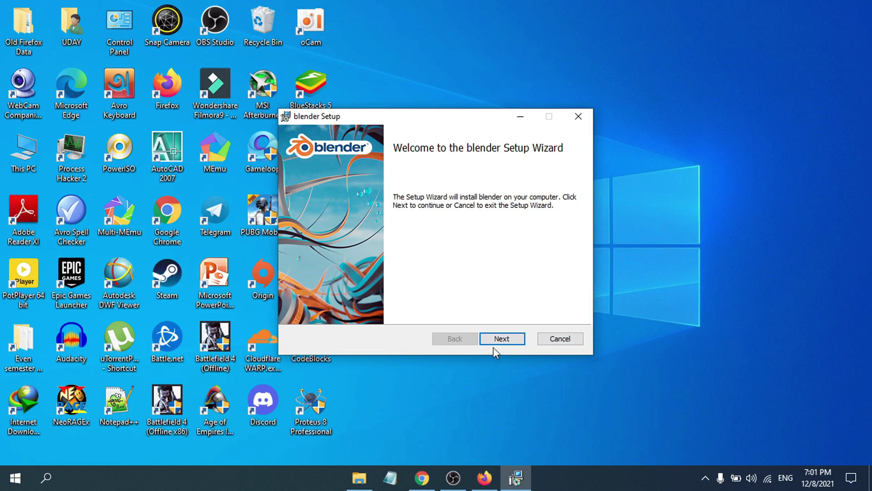
# Step: Accept the licence and keep the default features and install location
pyautogui.click(509, 342)
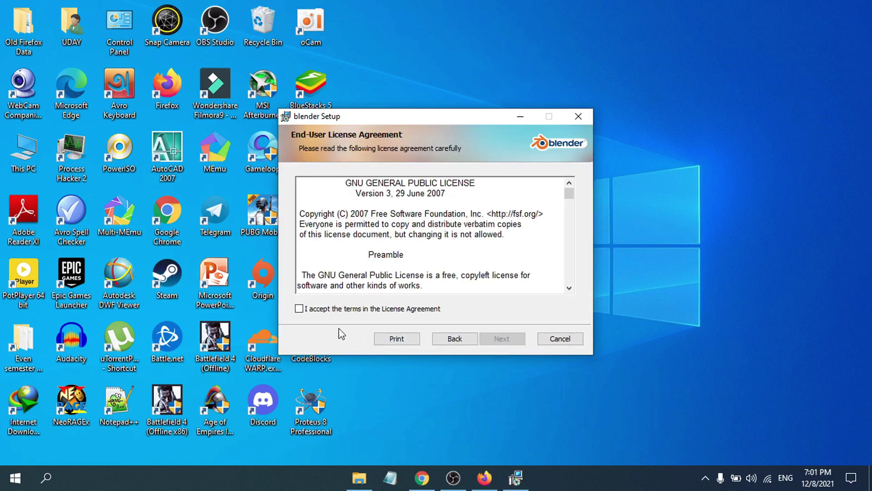
pyautogui.click(299, 309)
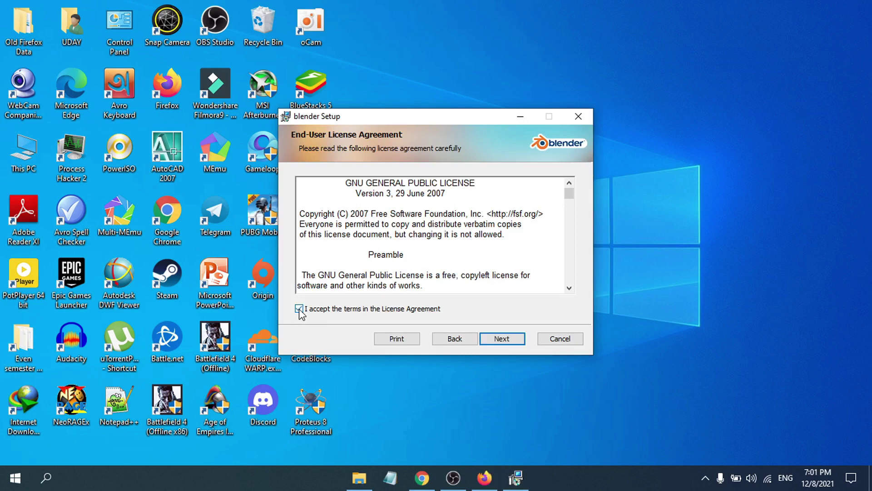
pyautogui.click(503, 338)
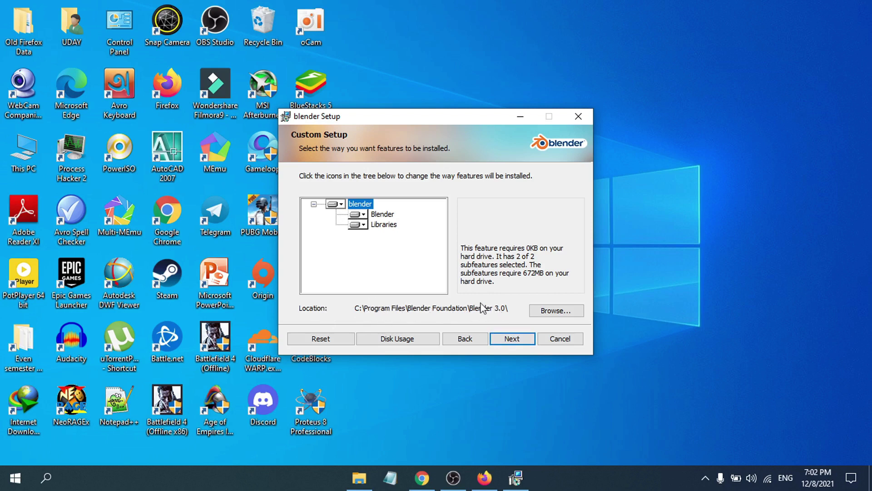
pyautogui.click(516, 338)
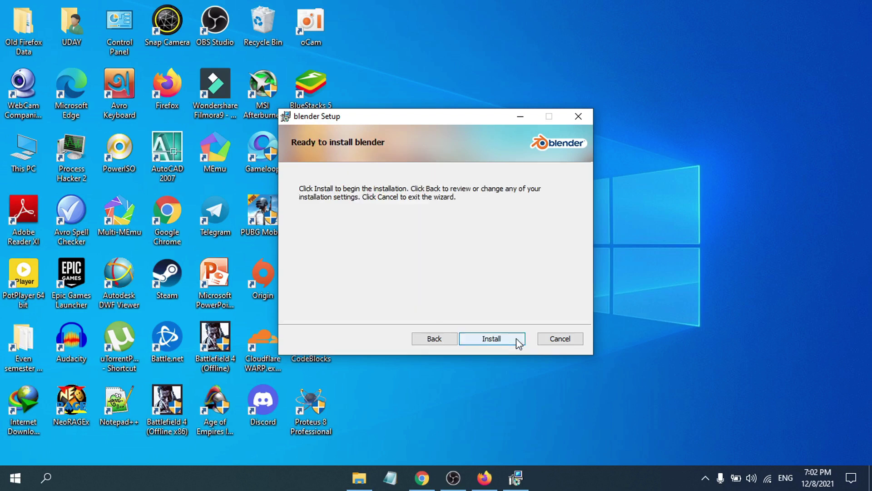
# Step: Install Blender 3.0, close the finished wizard, and refresh the desktop
pyautogui.click(489, 340)
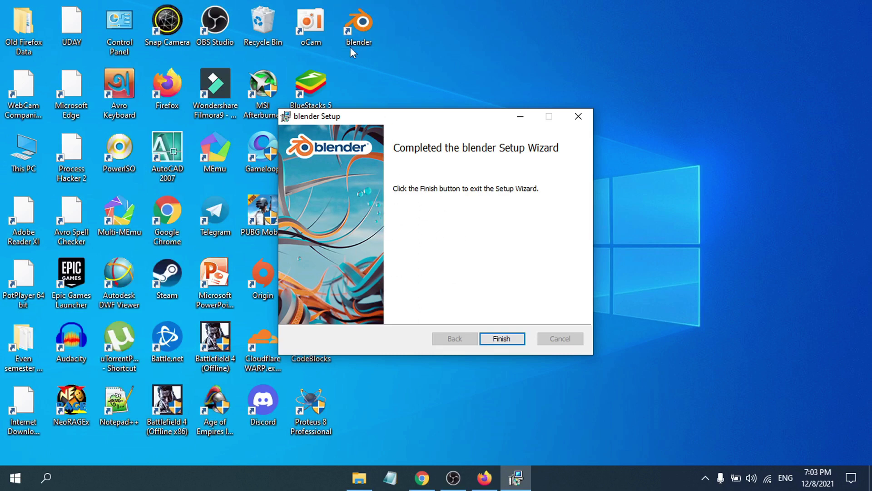
pyautogui.click(500, 338)
pyautogui.rightClick(463, 194)
pyautogui.click(514, 232)
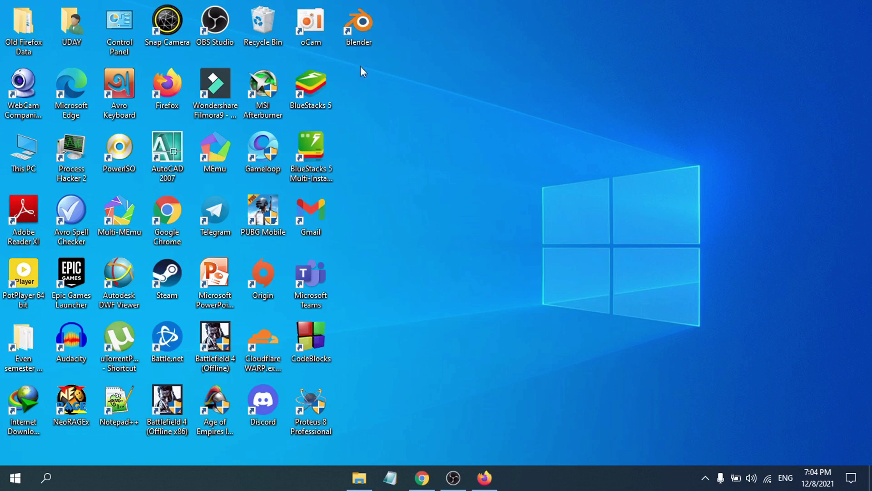
# Step: Launch Blender 3.0 from the new blender desktop shortcut
pyautogui.doubleClick(362, 25)
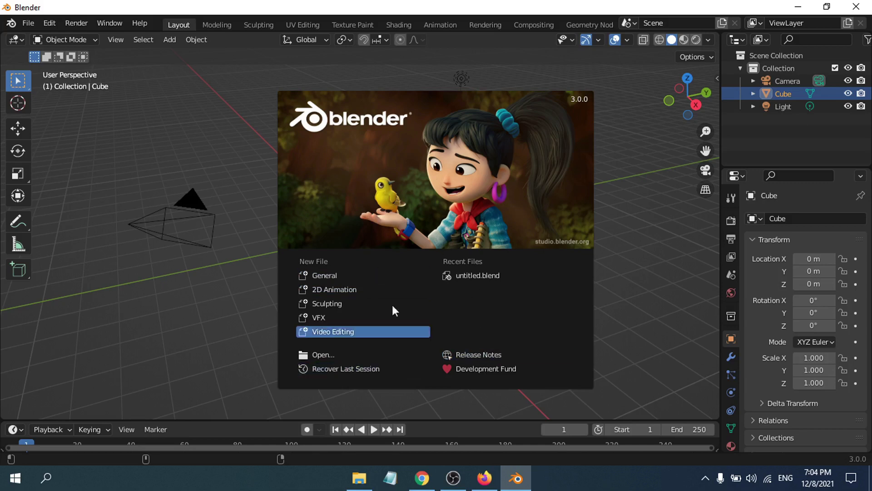
# Step: Dismiss the splash screen and start a new General file
pyautogui.click(236, 176)
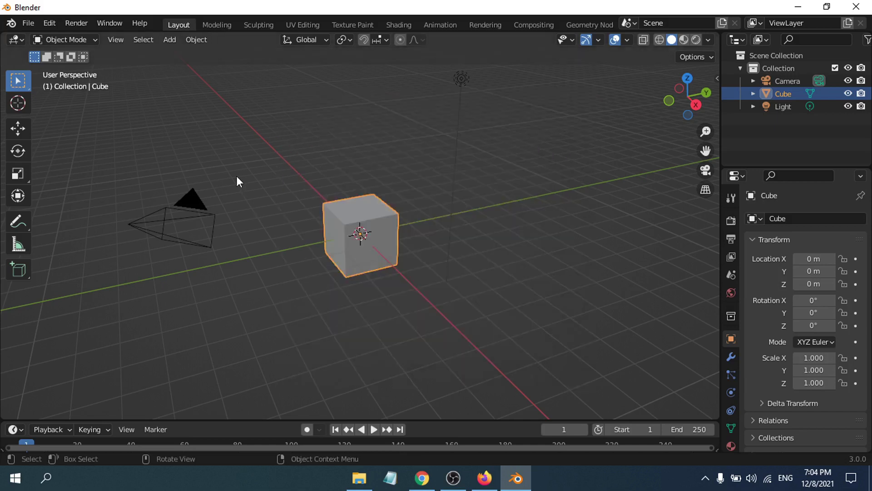
pyautogui.moveTo(330, 178)
pyautogui.mouseDown()
pyautogui.moveTo(496, 230)
pyautogui.moveTo(503, 353)
pyautogui.moveTo(465, 163)
pyautogui.moveTo(396, 205)
pyautogui.moveTo(329, 162)
pyautogui.mouseUp()
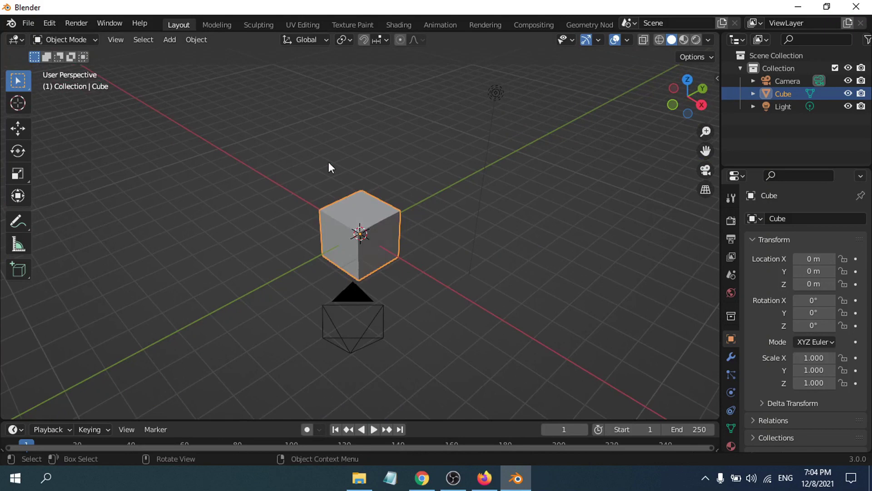
pyautogui.click(28, 23)
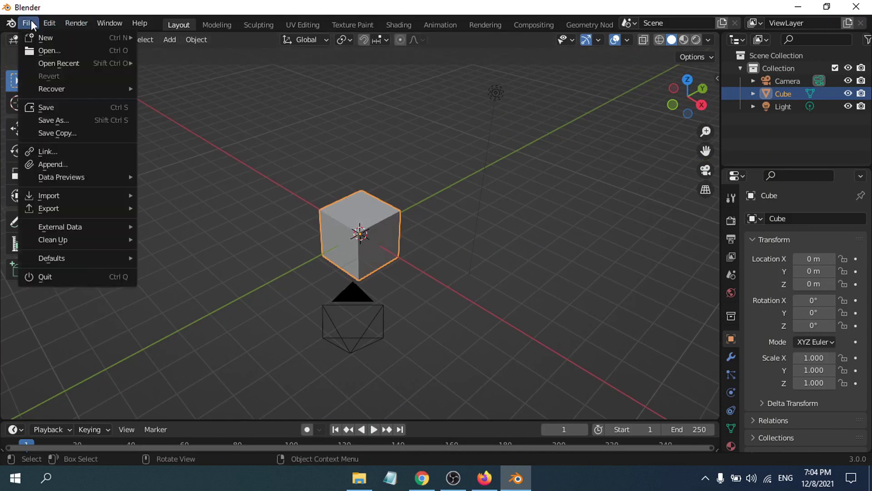
pyautogui.moveTo(62, 38)
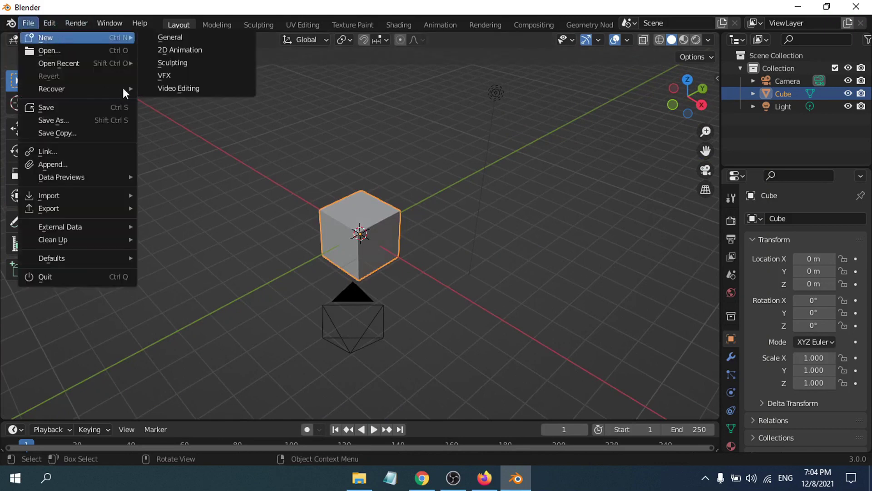
pyautogui.click(198, 38)
# Step: Move the cube to about X -0.12, Y -0.87, Z 0.41
pyautogui.moveTo(393, 204); pyautogui.dragTo(367, 227)
pyautogui.moveTo(418, 221); pyautogui.dragTo(456, 220)
pyautogui.moveTo(337, 224)
pyautogui.mouseDown()
pyautogui.moveTo(465, 241)
pyautogui.moveTo(295, 189)
pyautogui.moveTo(352, 223)
pyautogui.moveTo(358, 248)
pyautogui.moveTo(304, 195)
pyautogui.moveTo(335, 214)
pyautogui.moveTo(328, 219)
pyautogui.mouseUp()
pyautogui.click(14, 132)
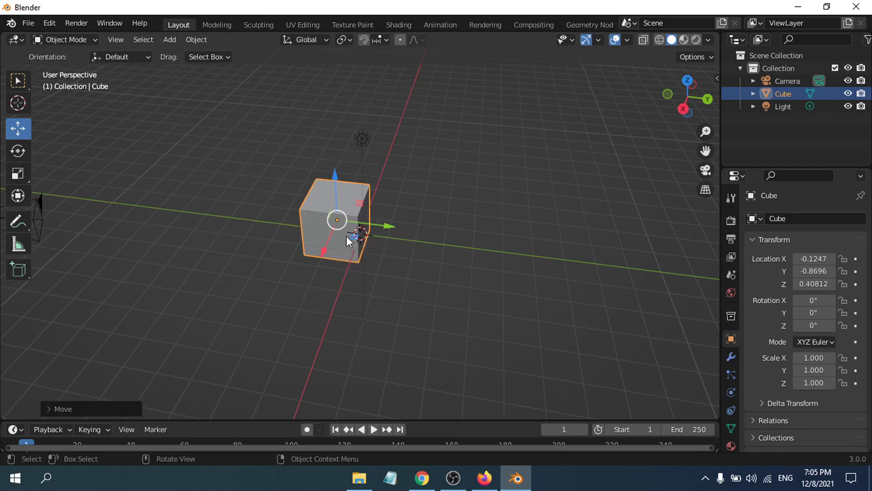